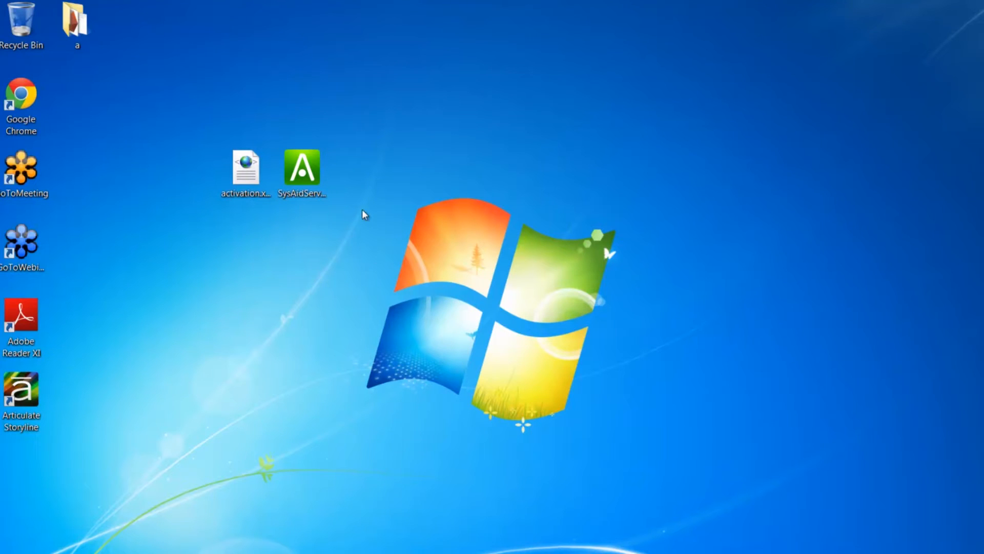
Move activation.xml next to SysAidServer64.exe on the desktop and launch the installer.
drag(304, 173, 405, 157)
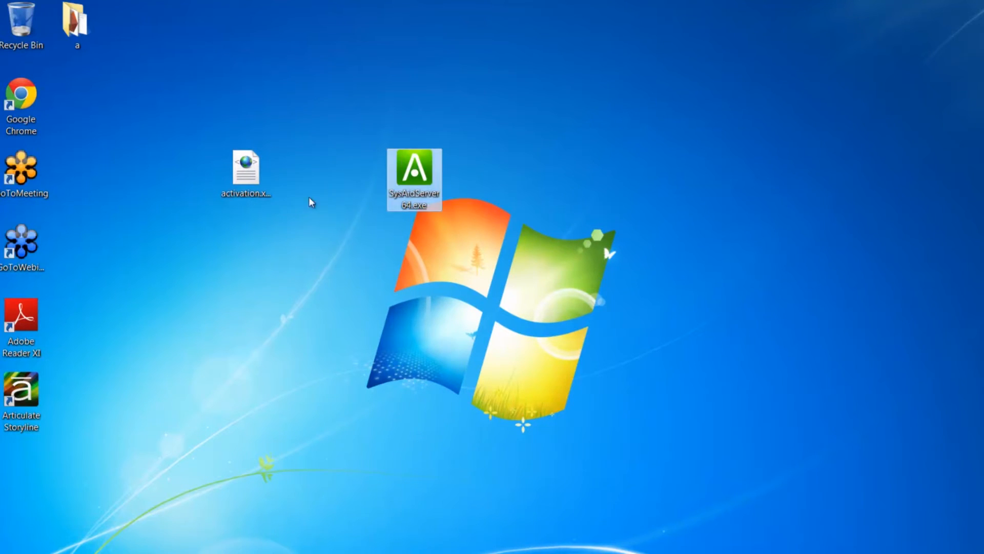
click(246, 175)
drag(246, 174, 349, 173)
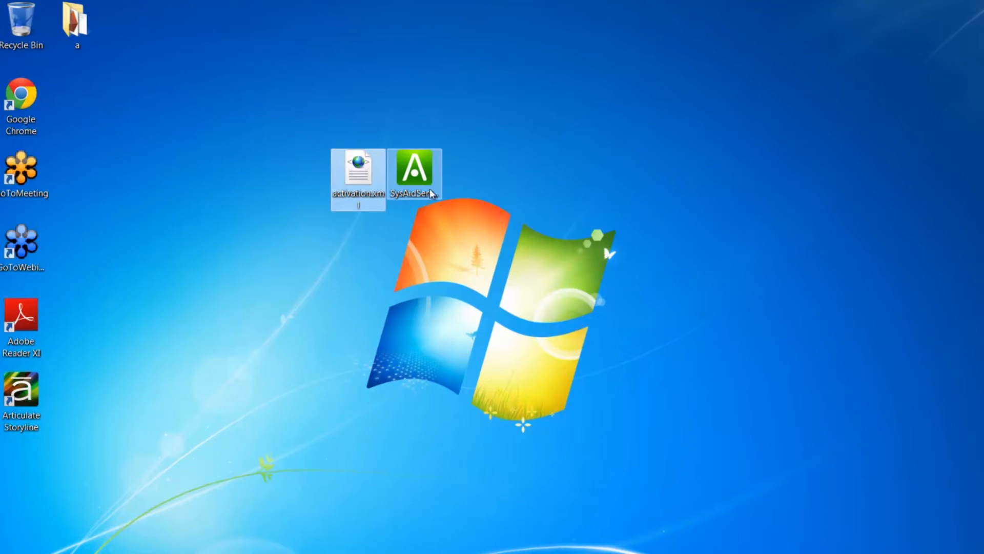
double_click(423, 177)
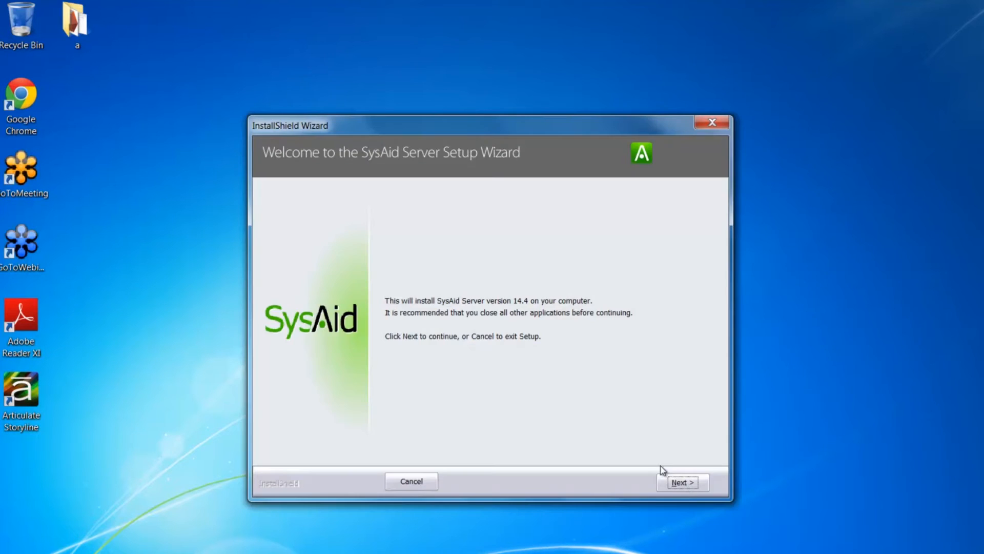
Get past the welcome page and accept the SysAid licence agreement.
click(686, 483)
click(390, 416)
click(684, 482)
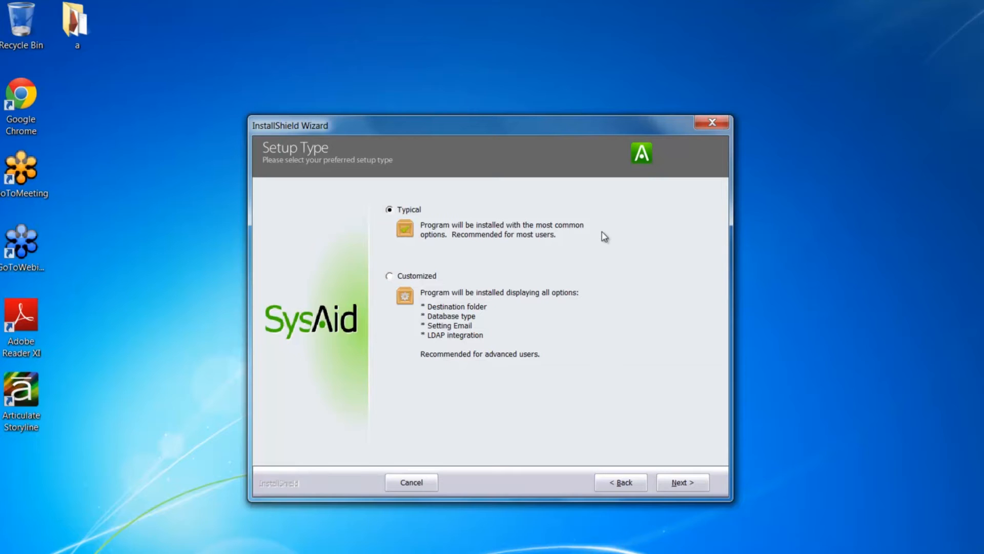
Choose the Customized setup and keep the default install, patch repository and SysAid Start Menu folders.
click(390, 276)
click(697, 485)
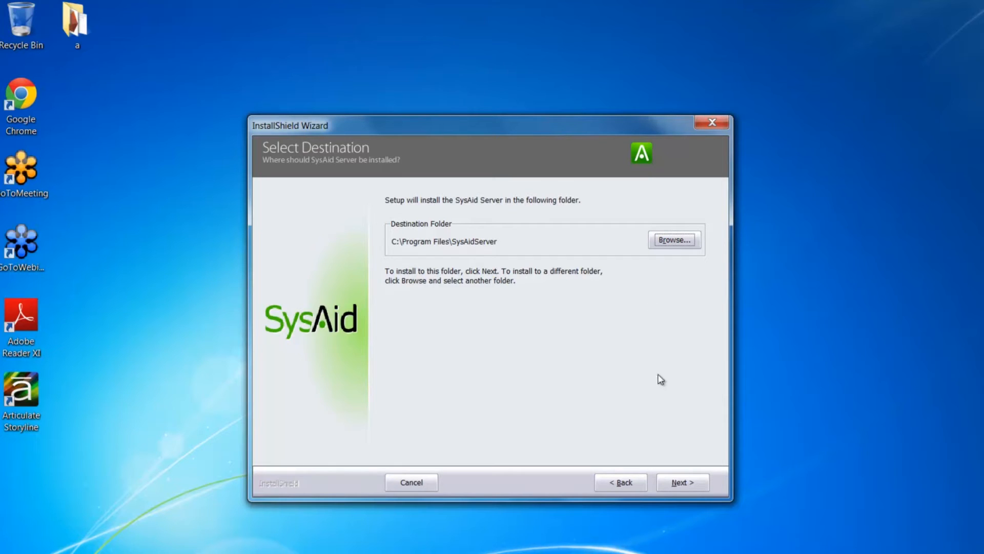
click(680, 483)
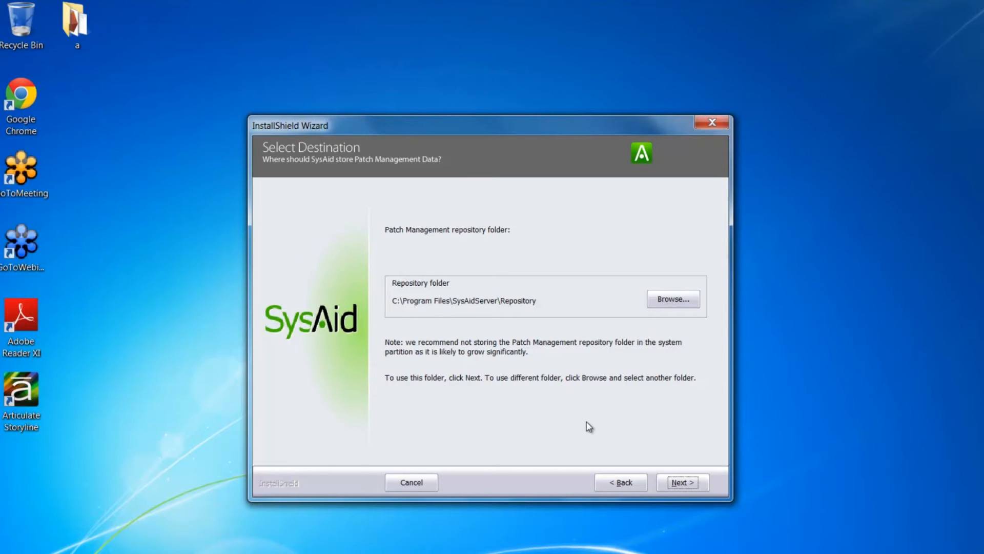
click(680, 482)
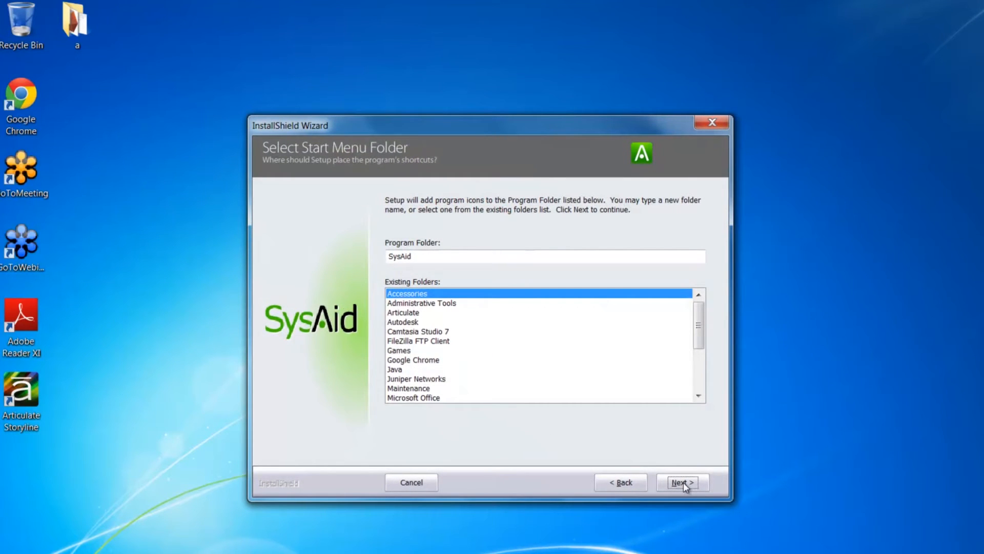
click(684, 483)
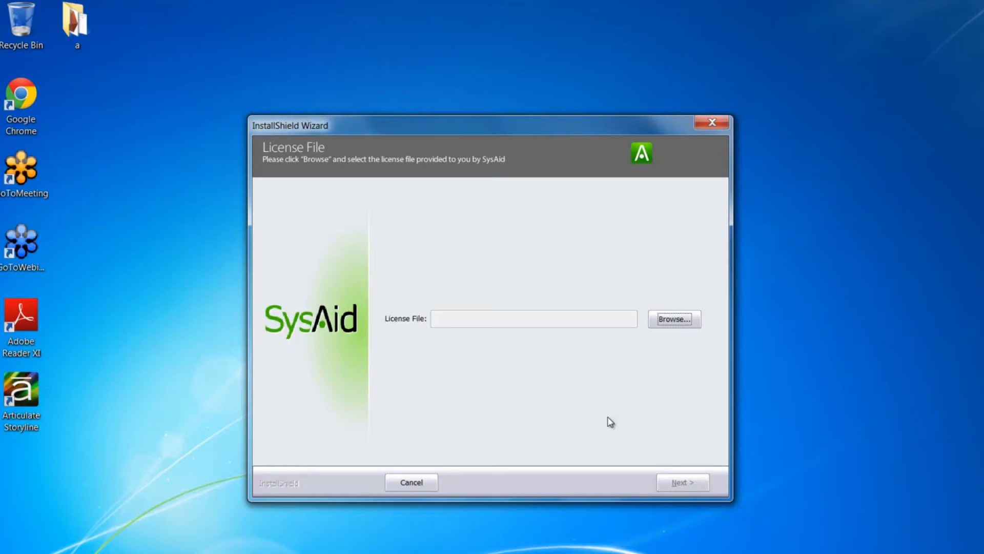
Load activation.xml from the Desktop as the licence file and continue to database selection.
click(677, 322)
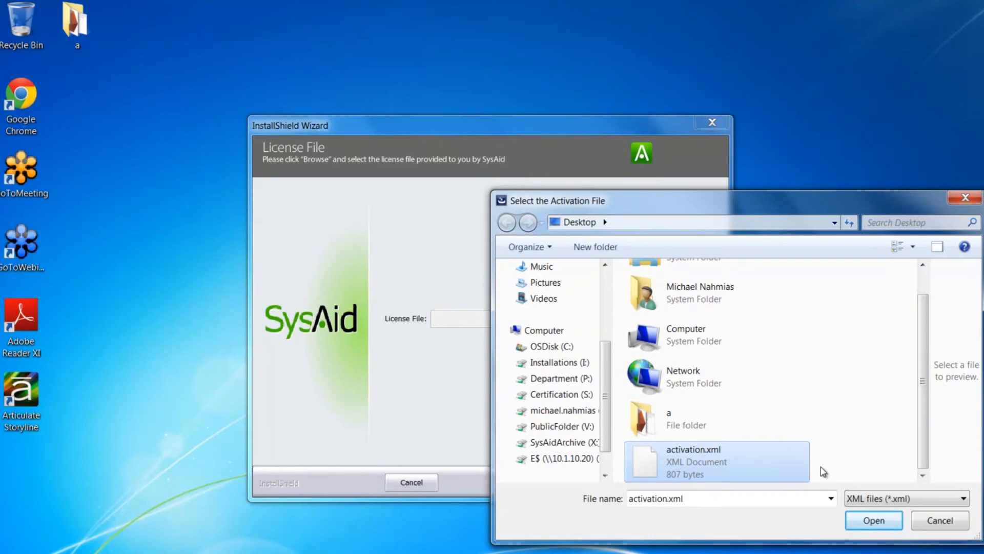
click(870, 523)
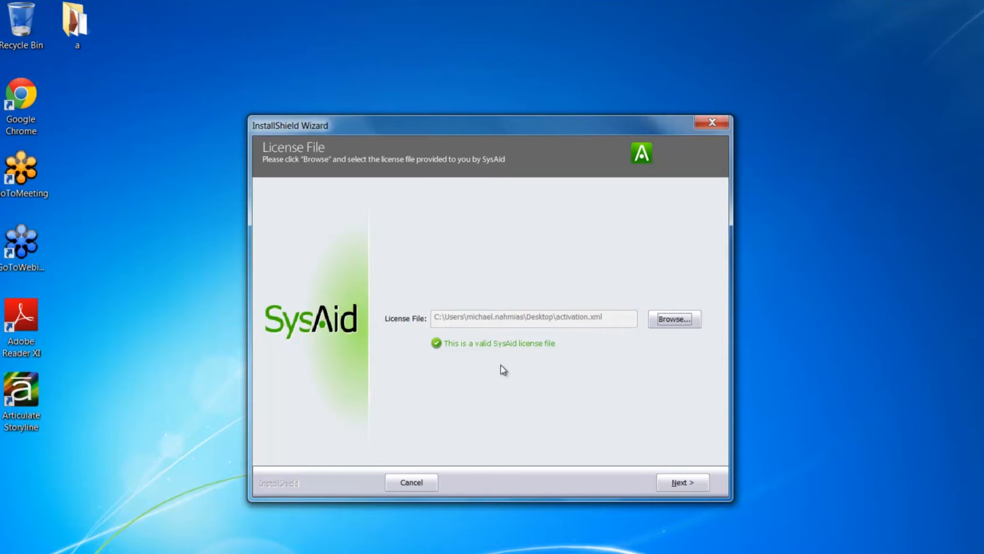
click(687, 480)
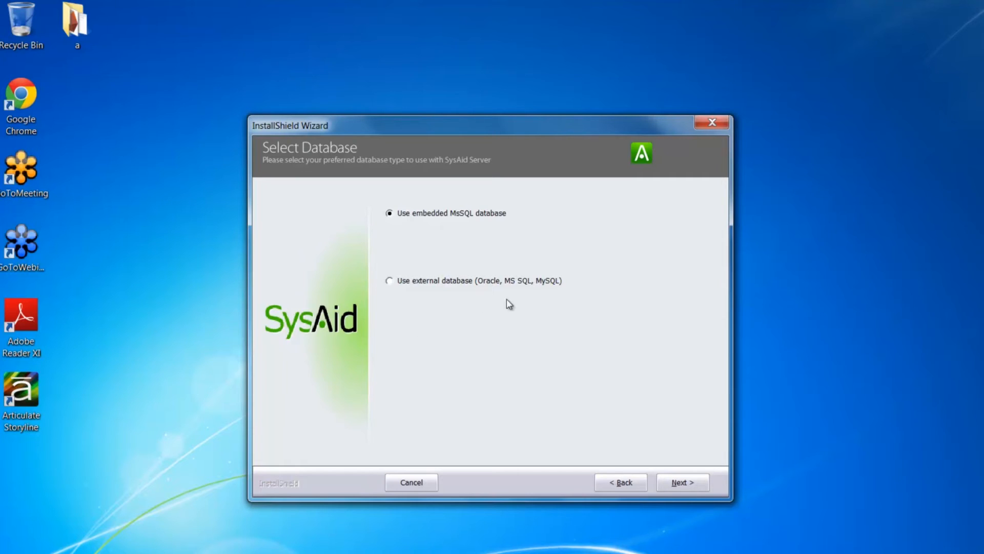
Choose an external database and set the database type to Microsoft SQL Server.
click(389, 280)
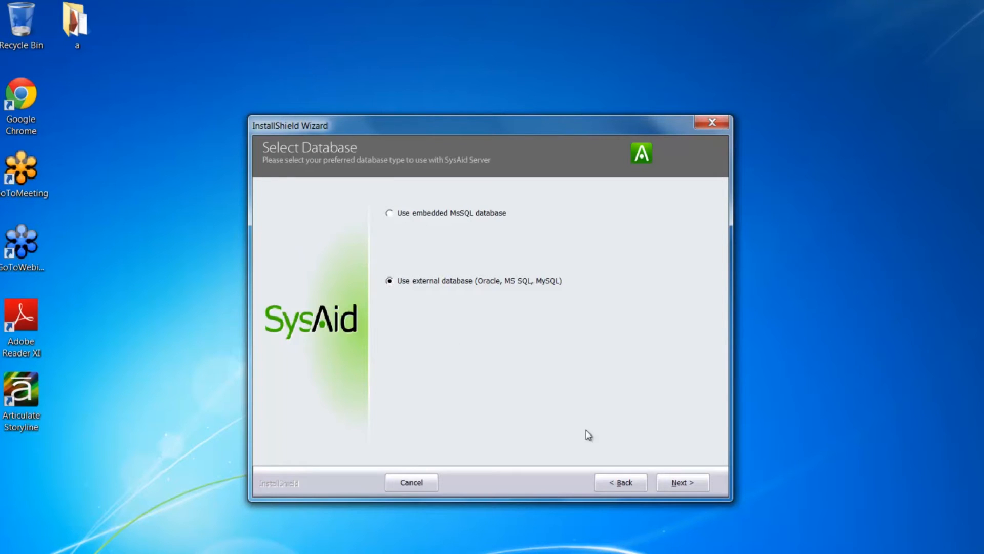
click(688, 485)
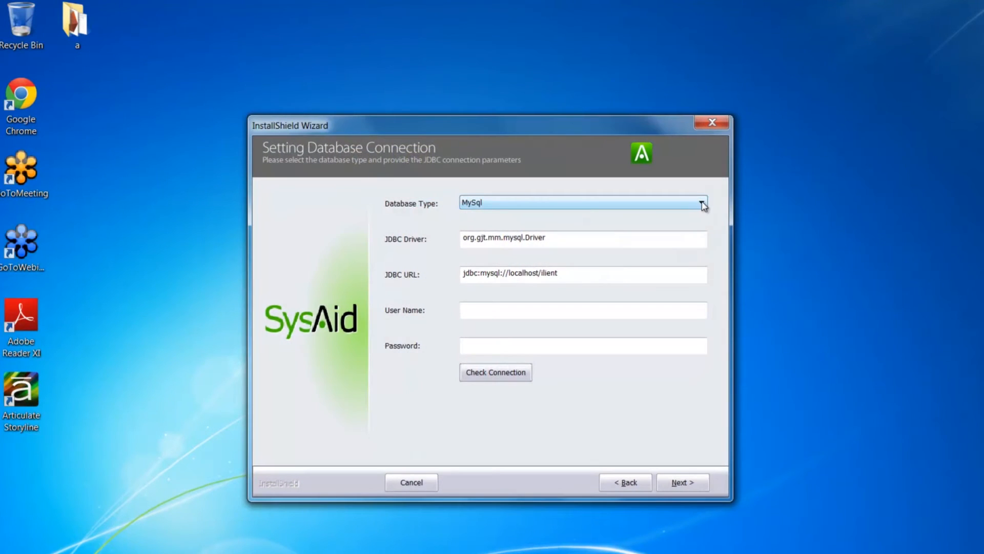
click(702, 204)
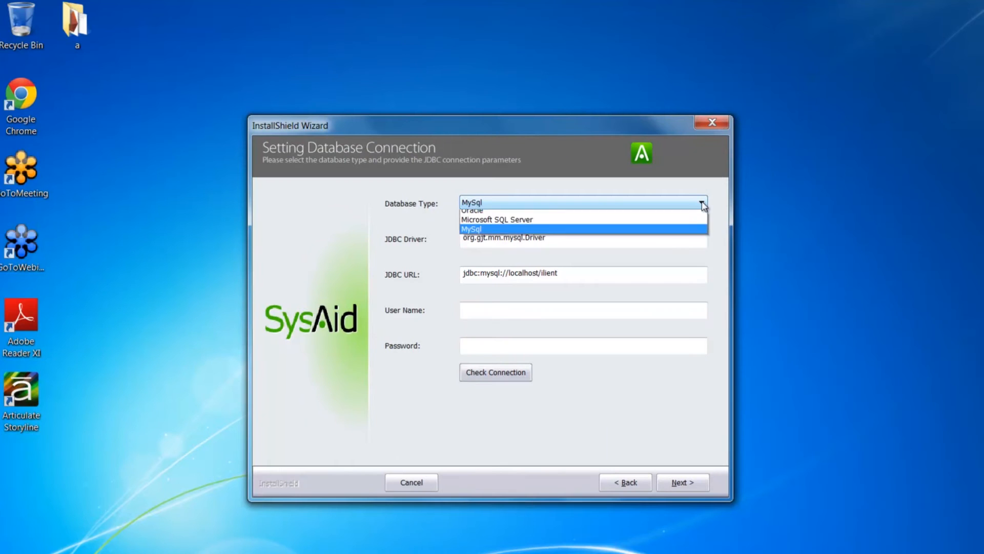
click(541, 226)
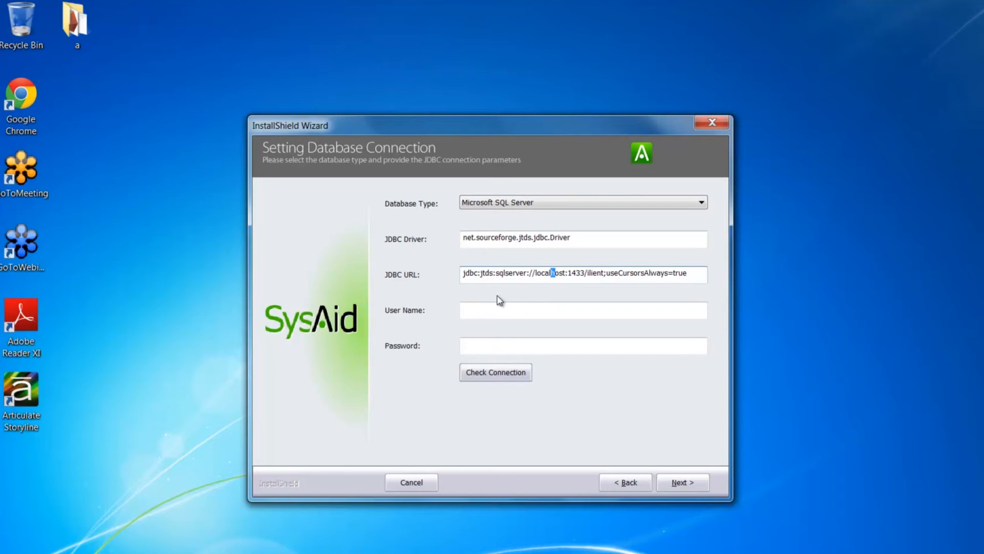
Change the JDBC URL host to 10.1.10.93 and the database name to 'tutorial'.
drag(536, 276, 566, 274)
drag(568, 275, 587, 275)
double_click(537, 273)
text(10.1.)
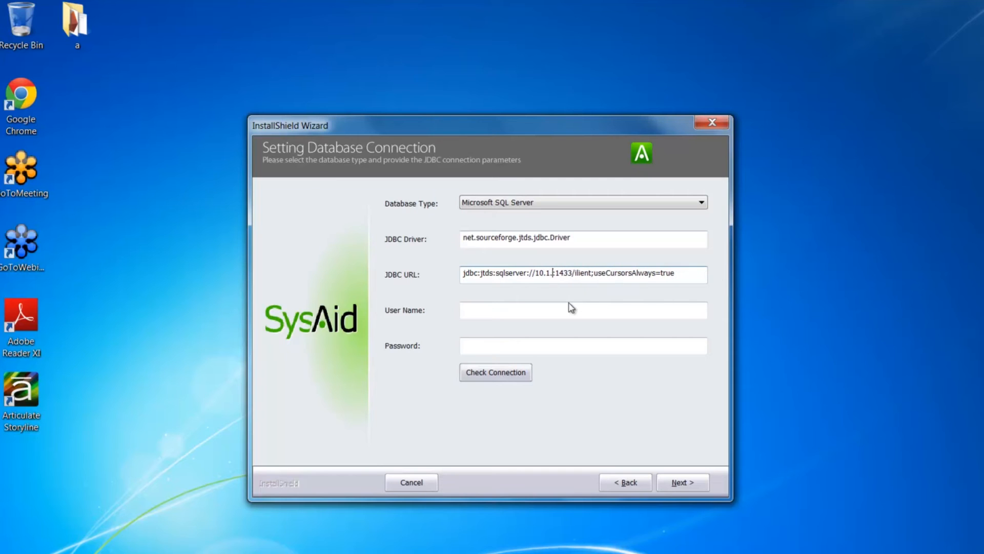
text(10.)
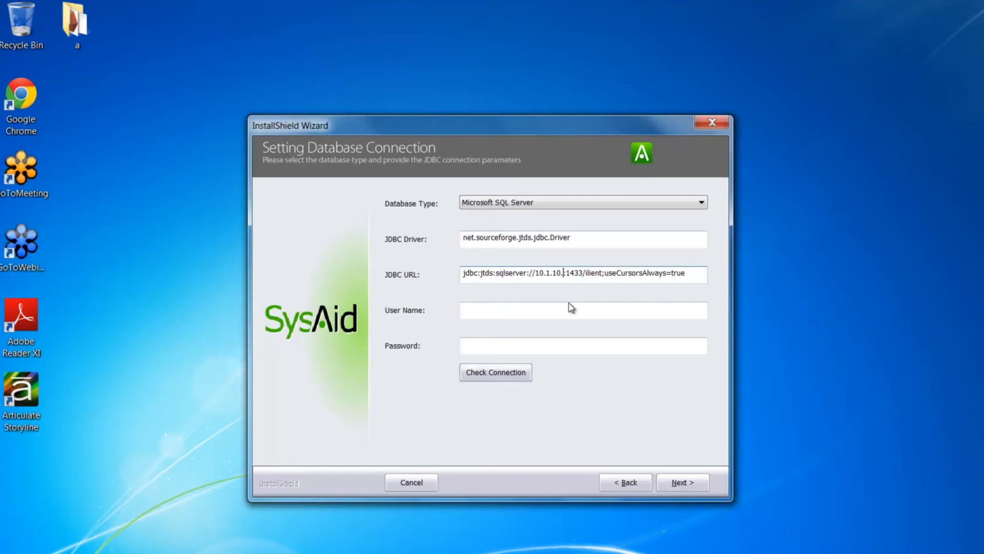
text(93)
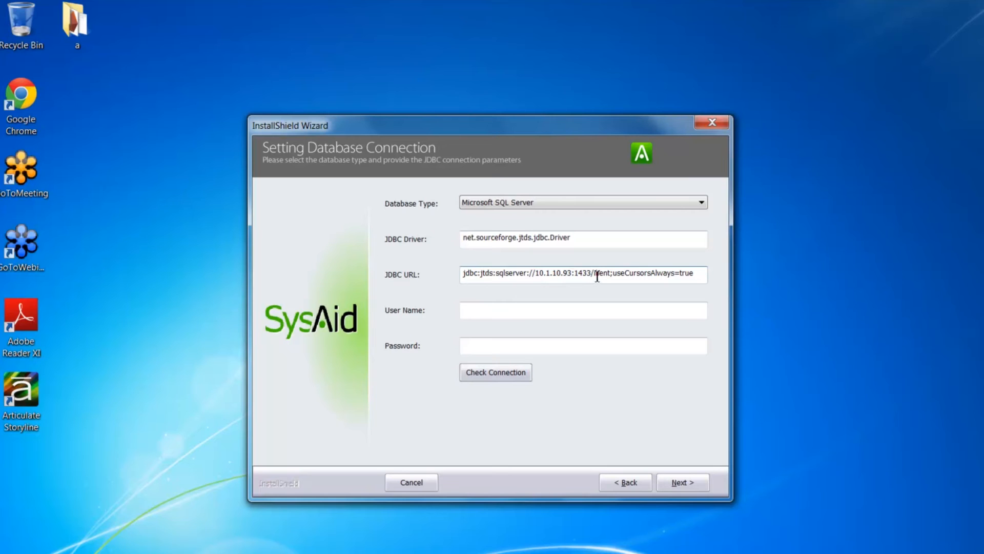
drag(594, 277, 612, 278)
text(tuto)
text(rial)
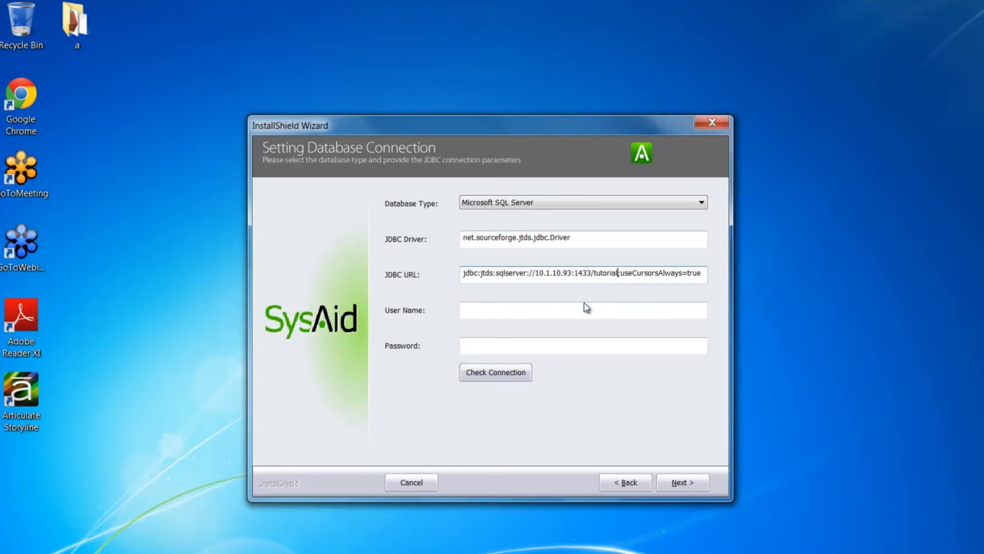
Enter user name 'sa' and the database password, verify the connection succeeds, and continue.
click(475, 313)
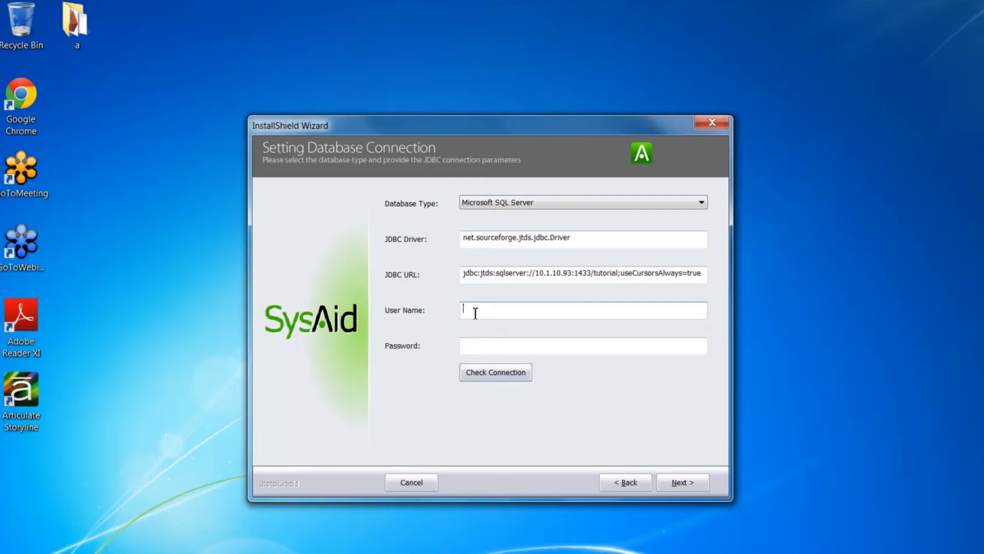
text(sa)
click(469, 349)
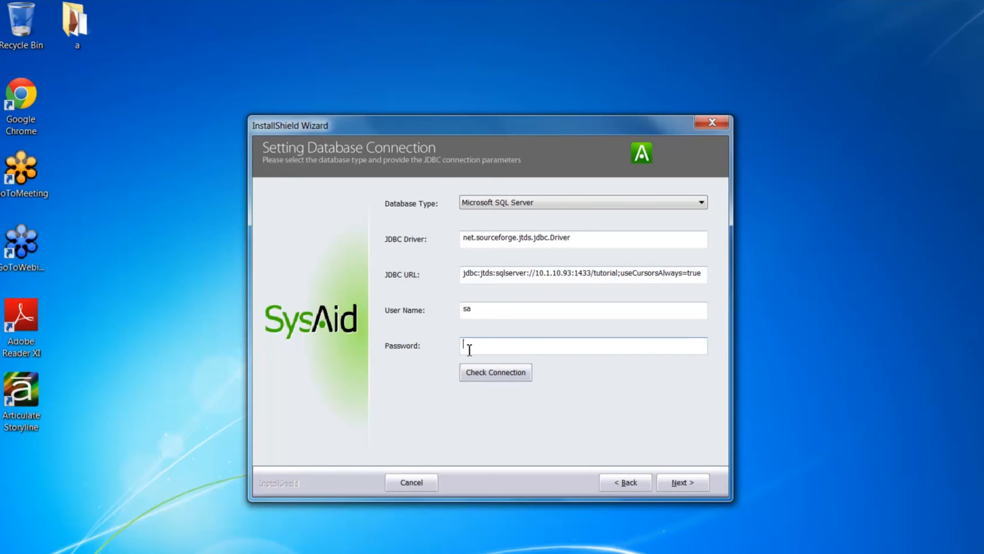
text(********)
key(Tab)
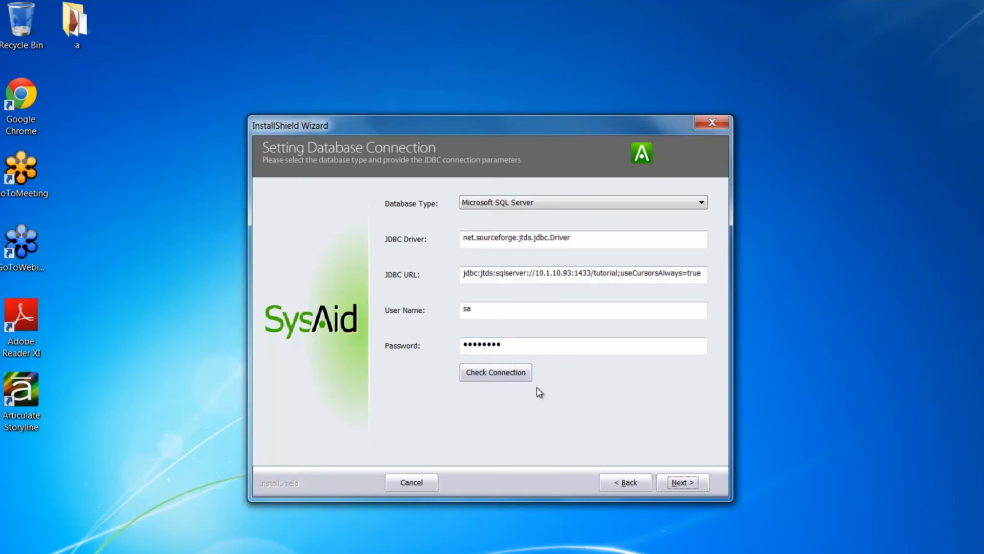
click(493, 374)
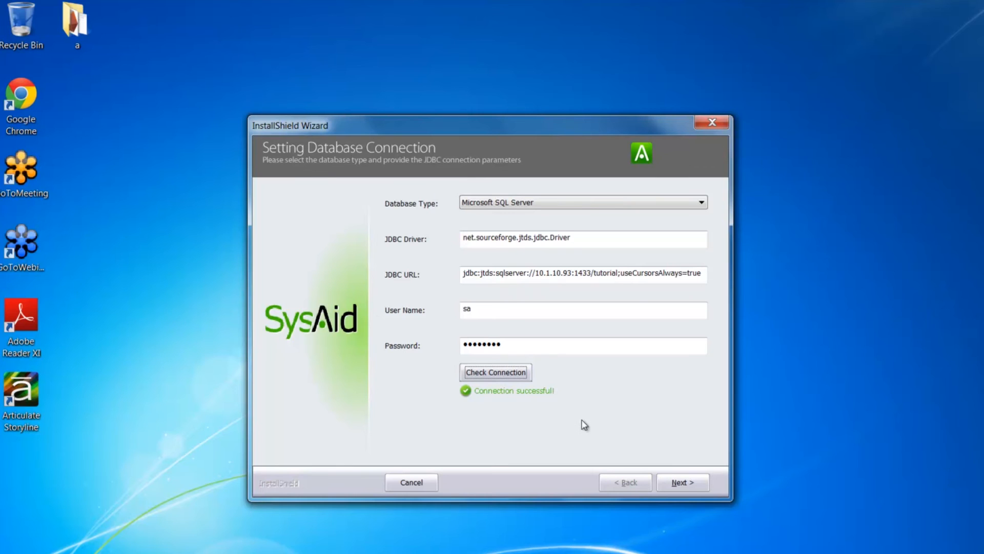
click(684, 478)
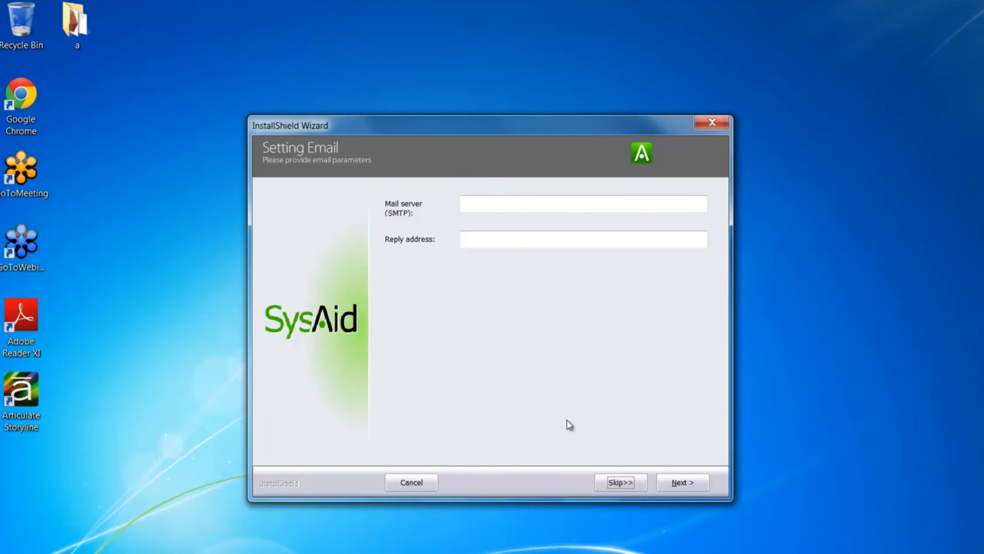
Skip the email settings, keep HTTP port 8080, and skip LDAP integration.
click(618, 483)
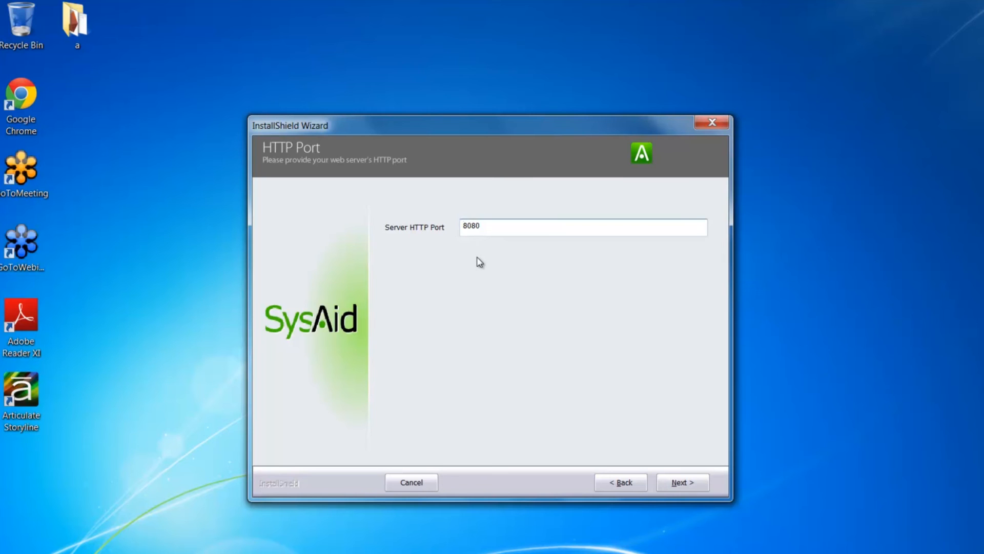
click(683, 480)
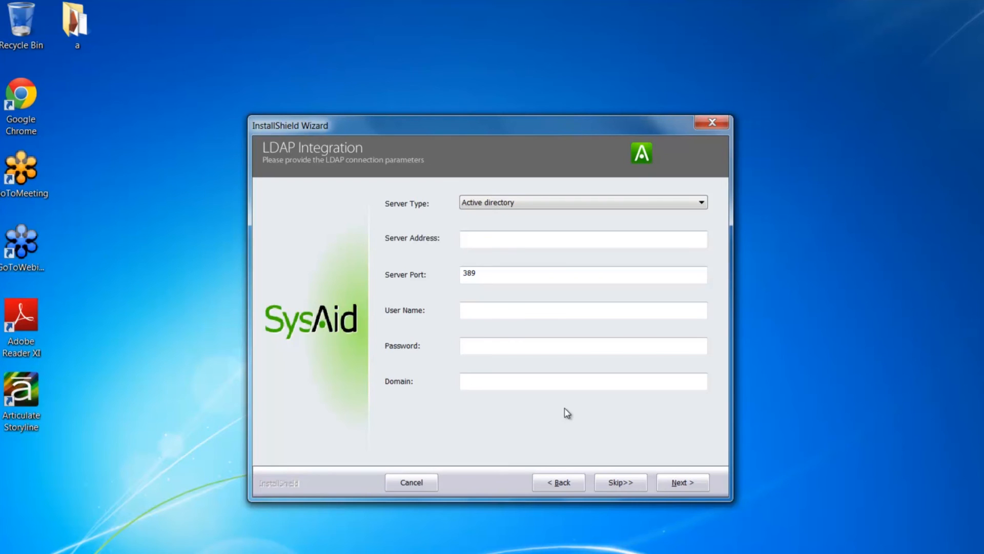
click(617, 482)
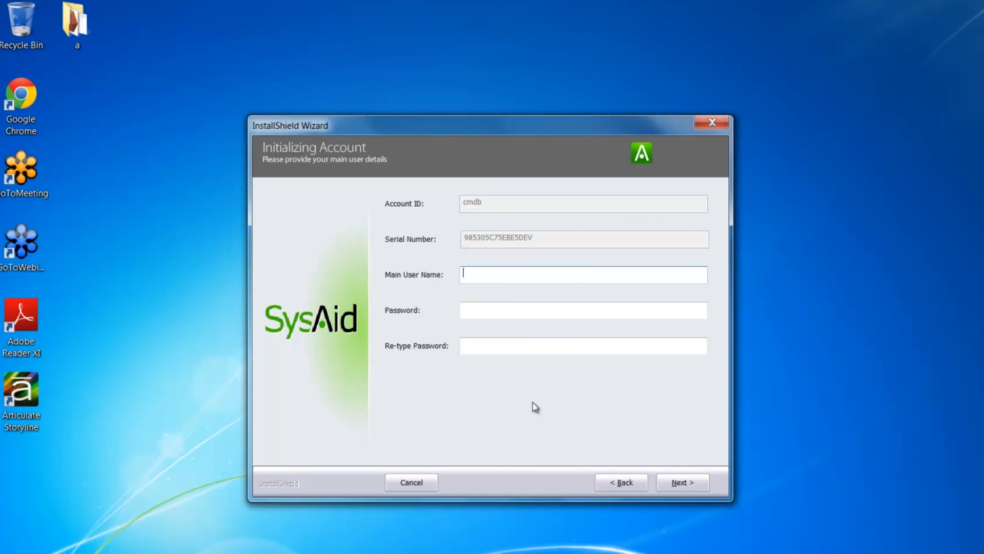
Create main administrator 'sysaidadmin' with its password, then complete and close the wizard.
text(sysaidadmin)
key(Tab)
text(123456)
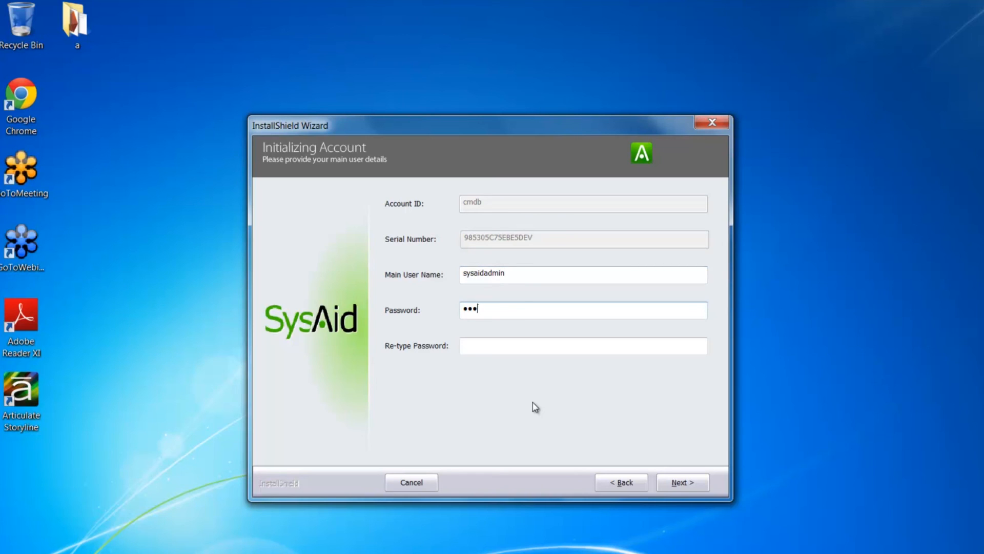
text(78)
click(485, 345)
text(123456)
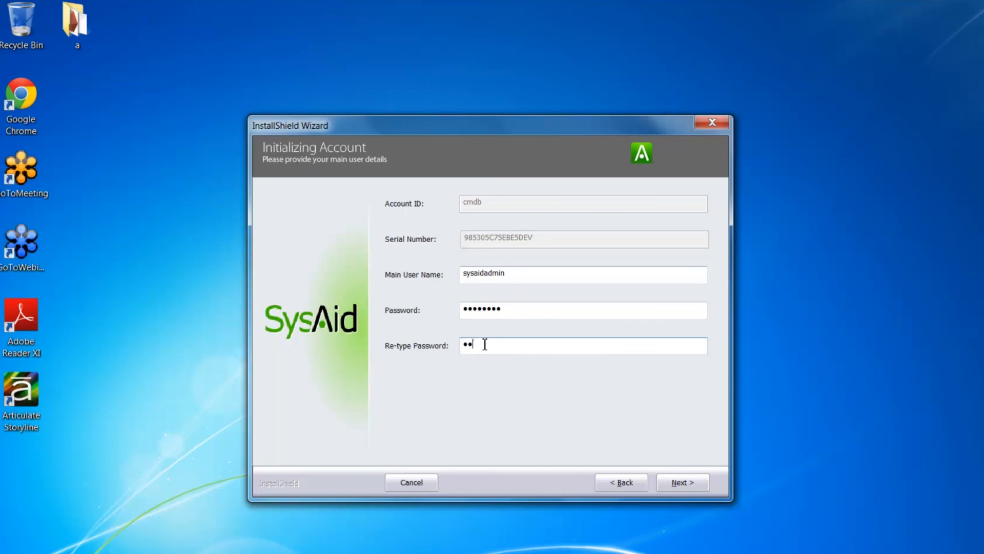
text(78)
click(691, 481)
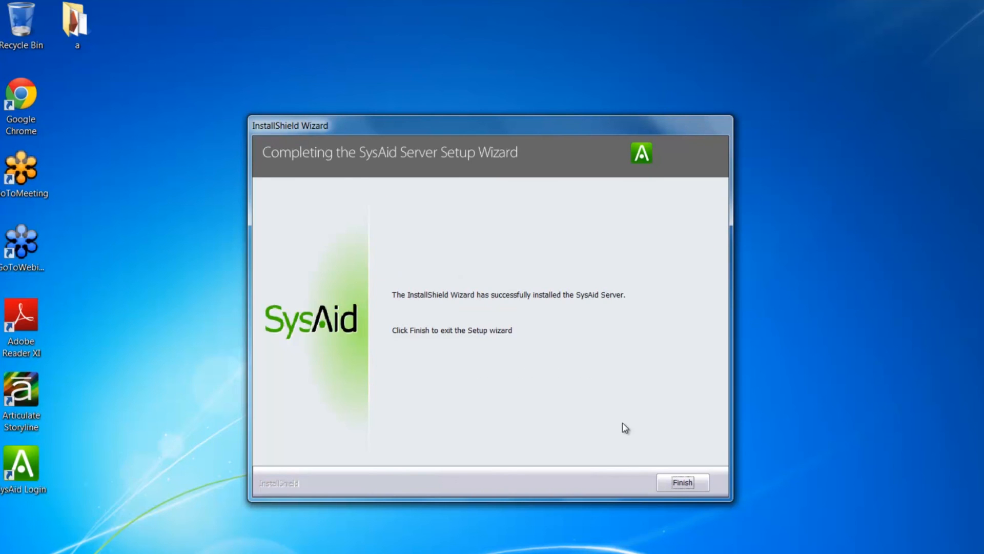
click(687, 482)
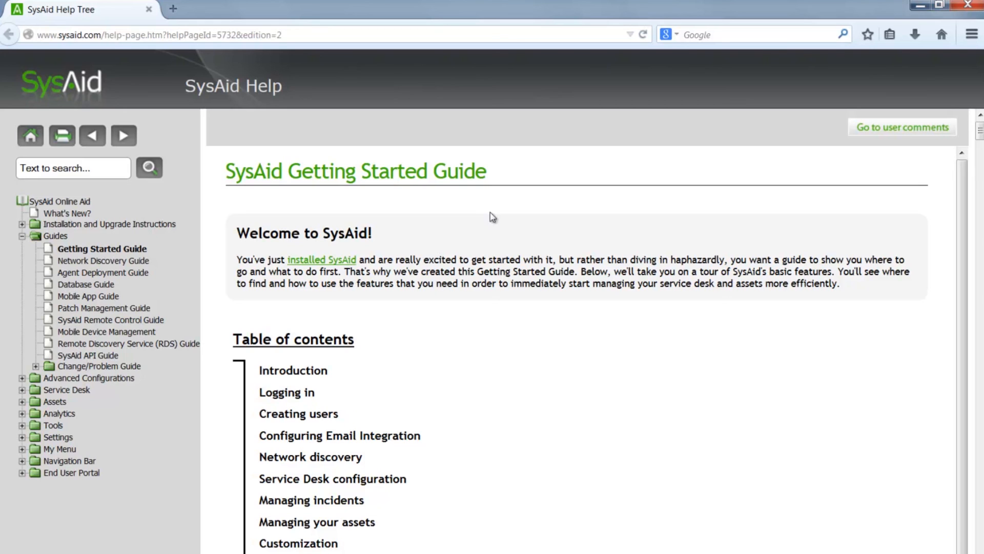
Replace the Firefox address with 127.0.0.1:8080 from the suggestions and load it.
drag(314, 35, 25, 35)
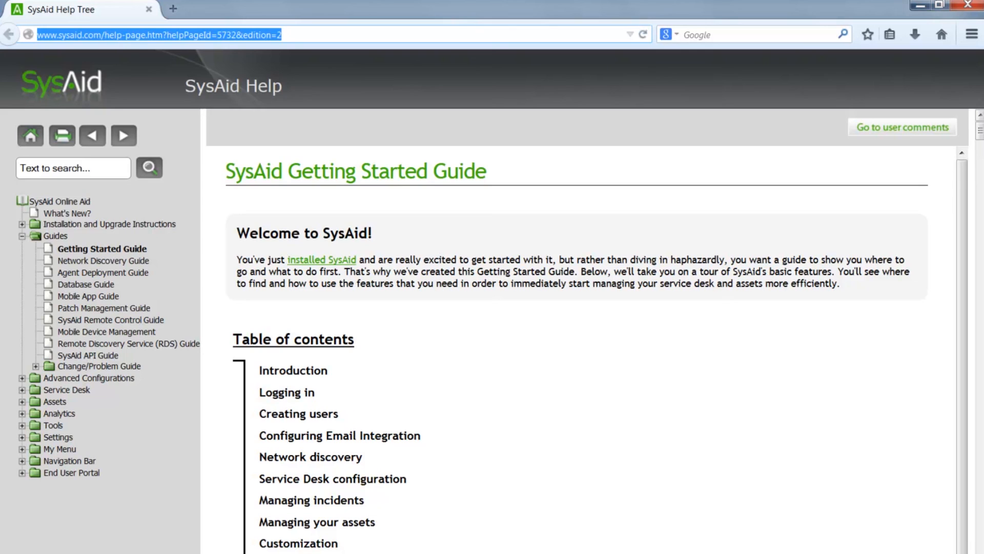
text(127.0.0.1/)
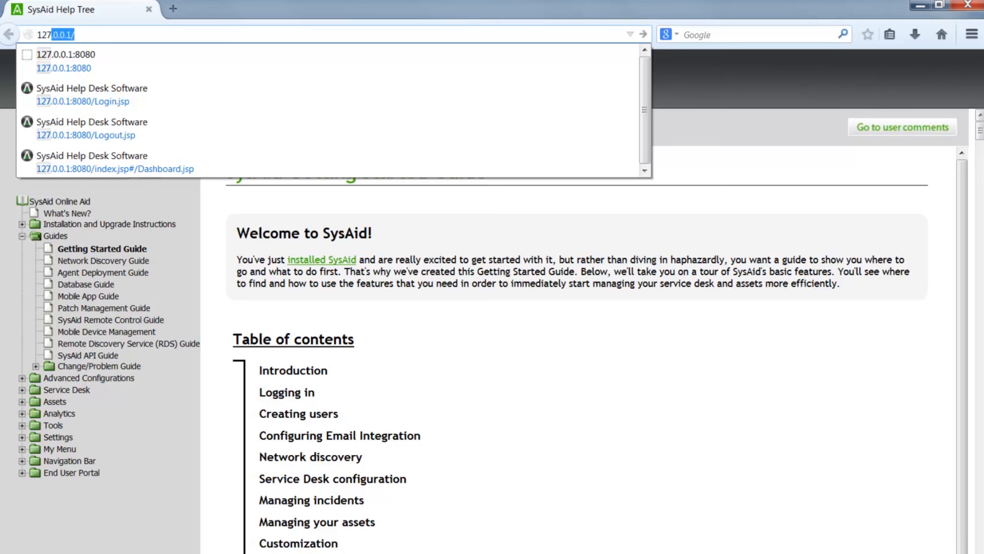
key(Down)
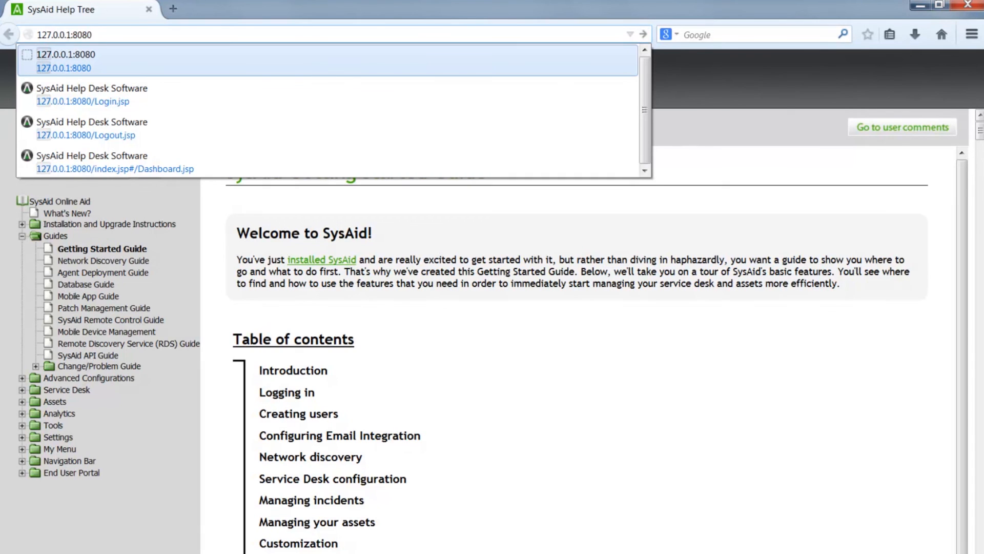
key(Return)
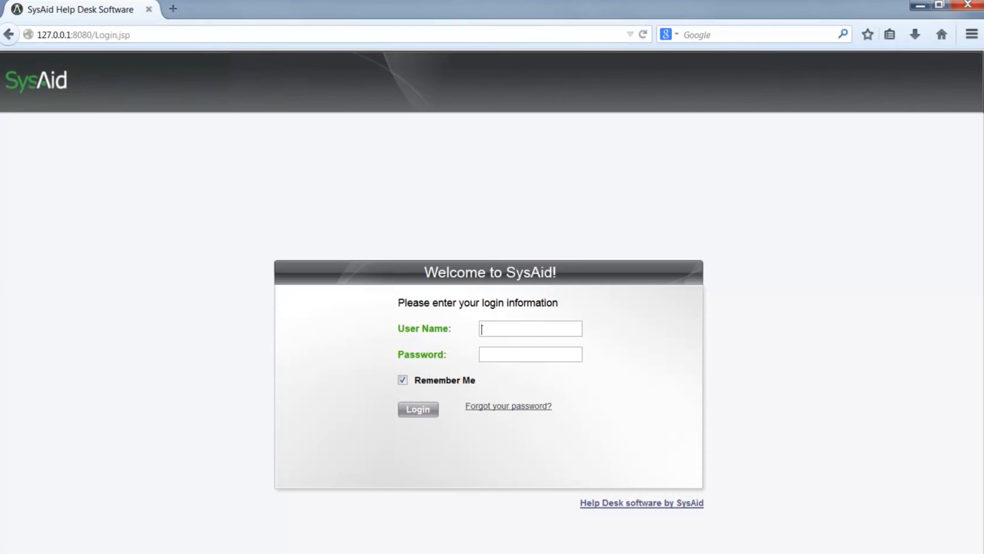